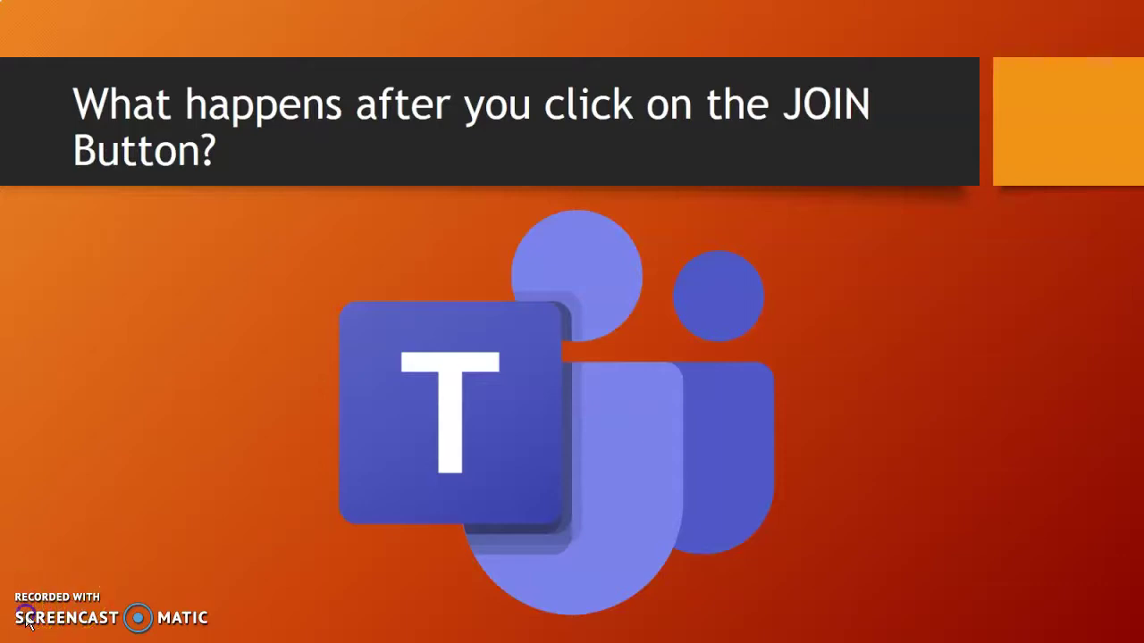
Leave the PowerPoint slideshow to bring up the Teams meeting setup screen.
key("alt+Tab")
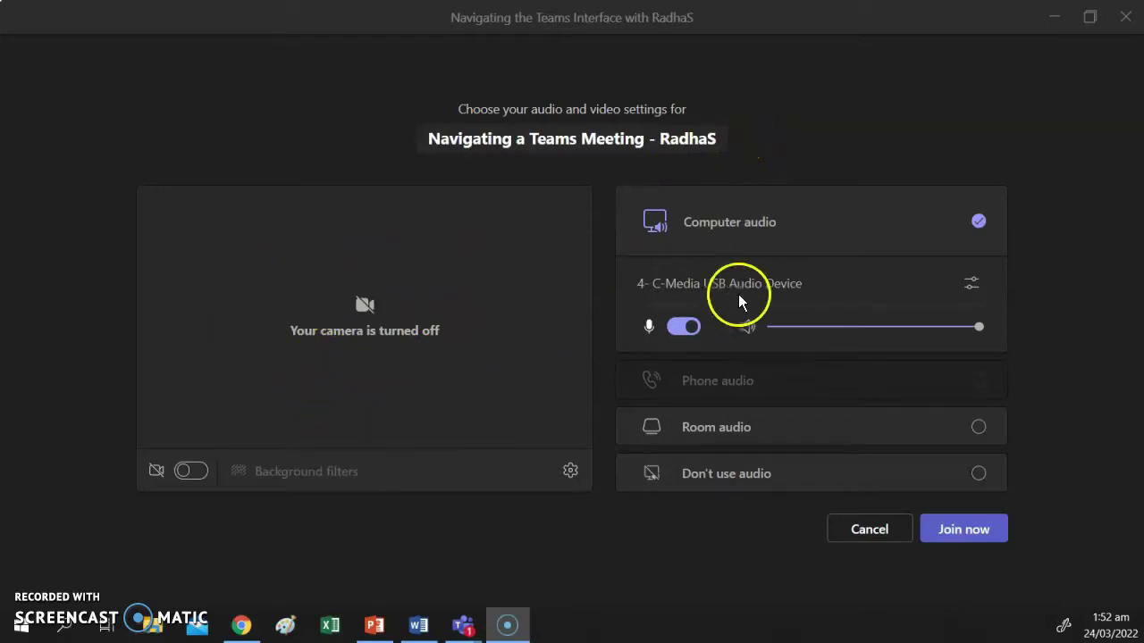
Switch the microphone off on the pre-join audio and video screen.
left_click(683, 329)
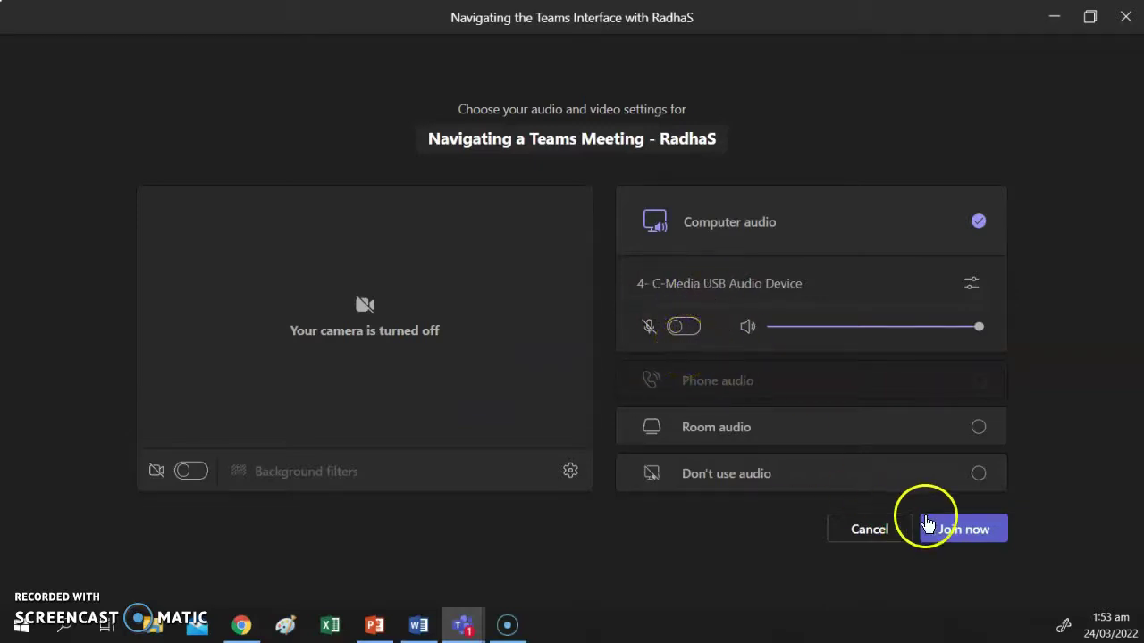
Join the meeting and close the 'Invite people to join you' prompt.
left_click(958, 532)
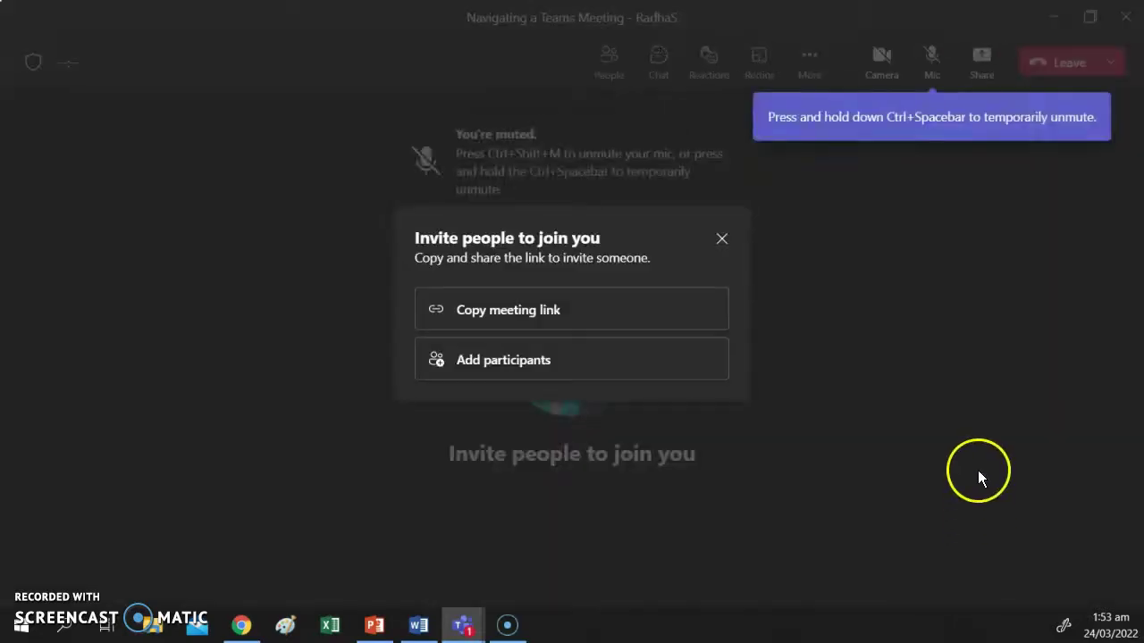
left_click(722, 238)
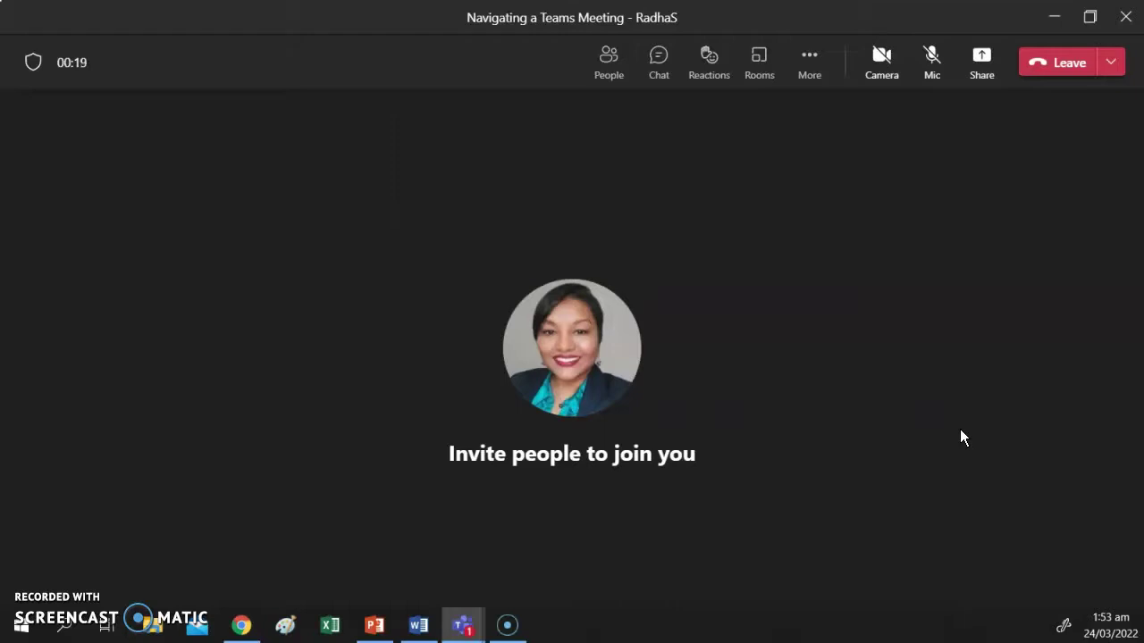
left_click(468, 625)
left_click(417, 543)
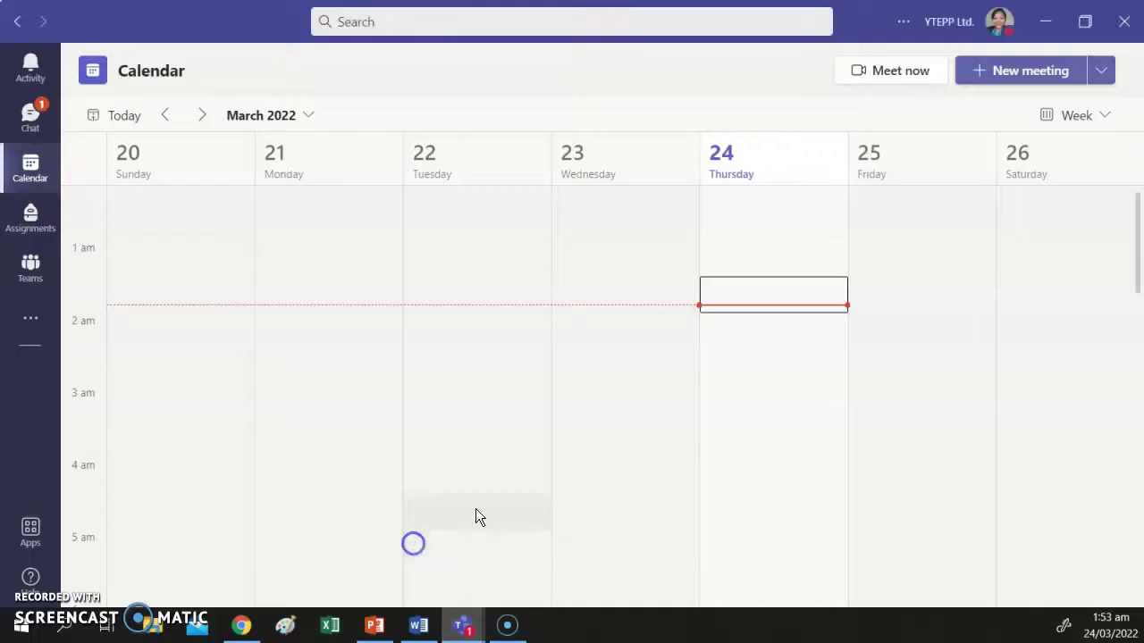
left_click(462, 626)
left_click(524, 552)
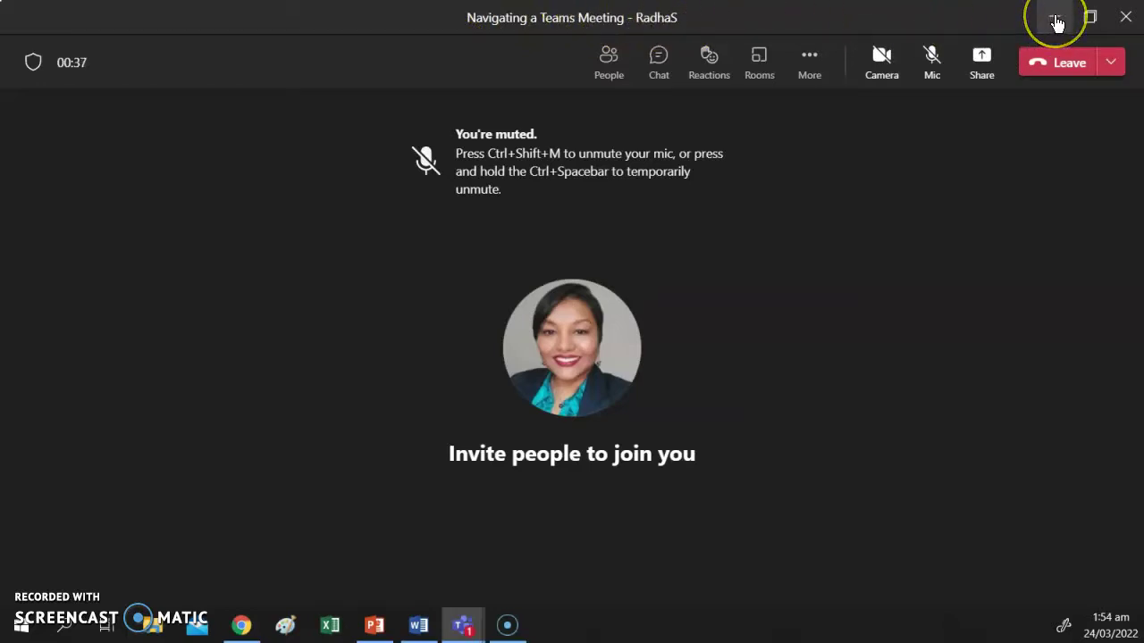
left_click(1090, 21)
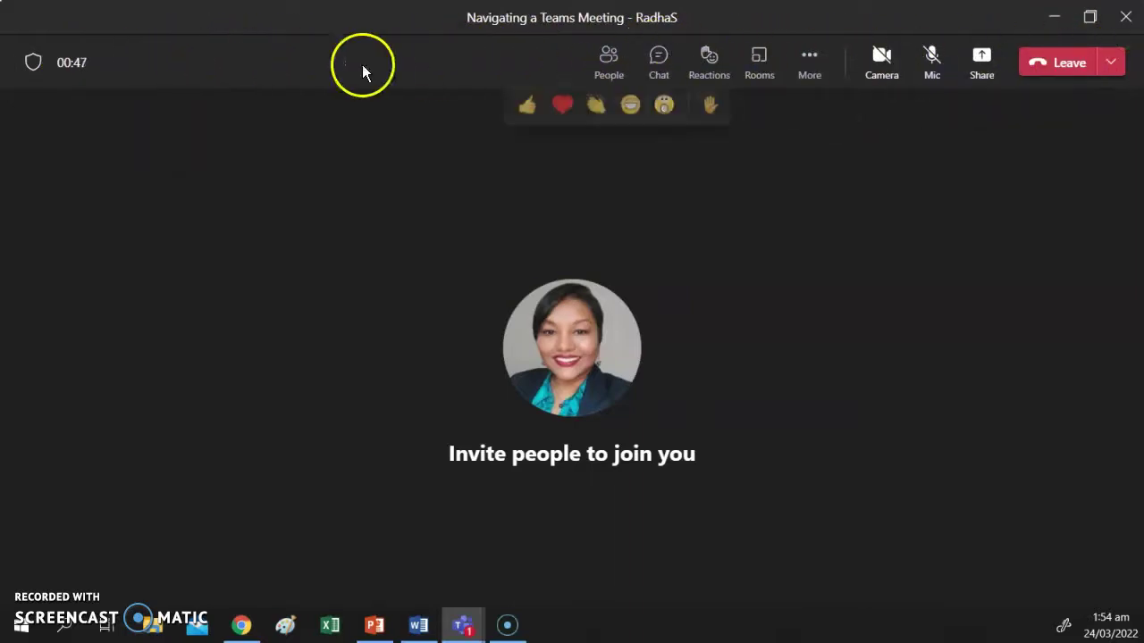
mouse_move(33, 66)
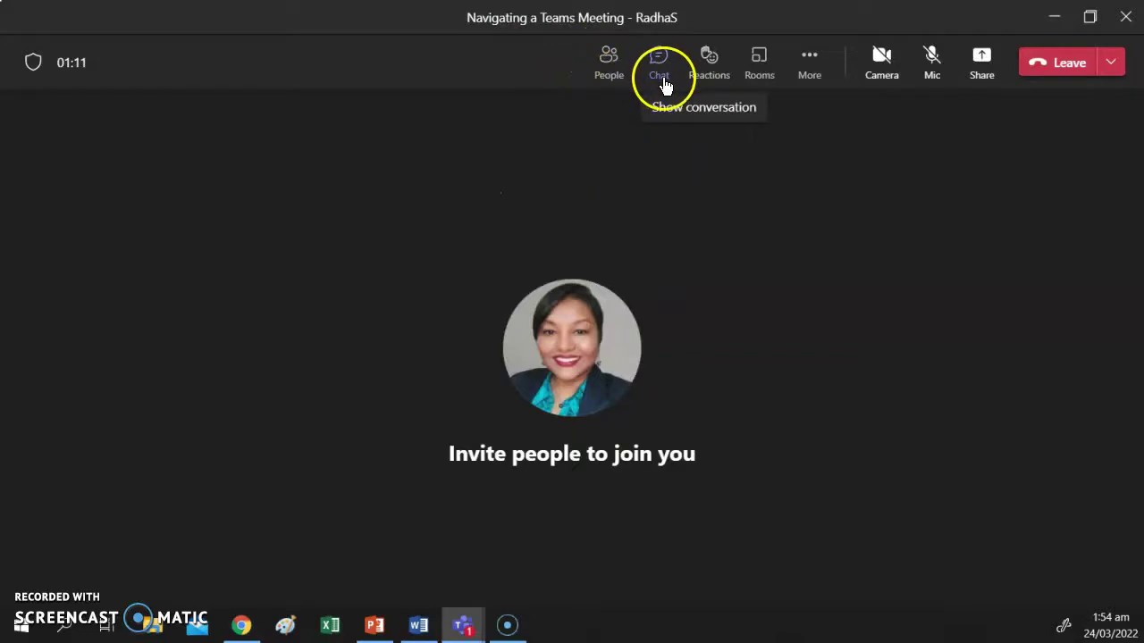
mouse_move(710, 89)
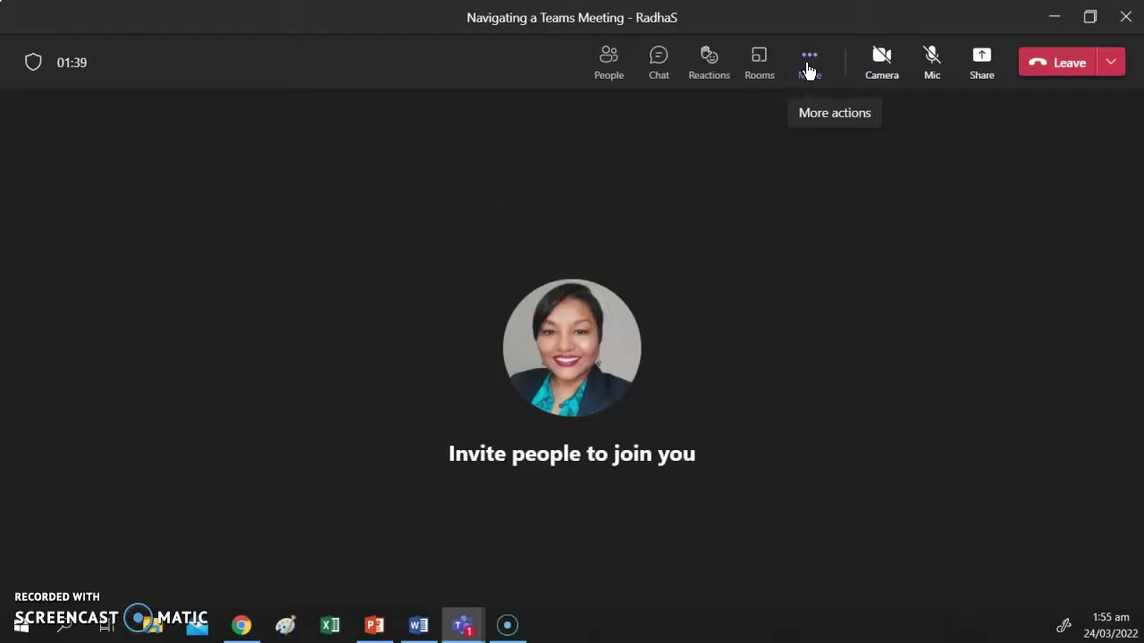
left_click(607, 68)
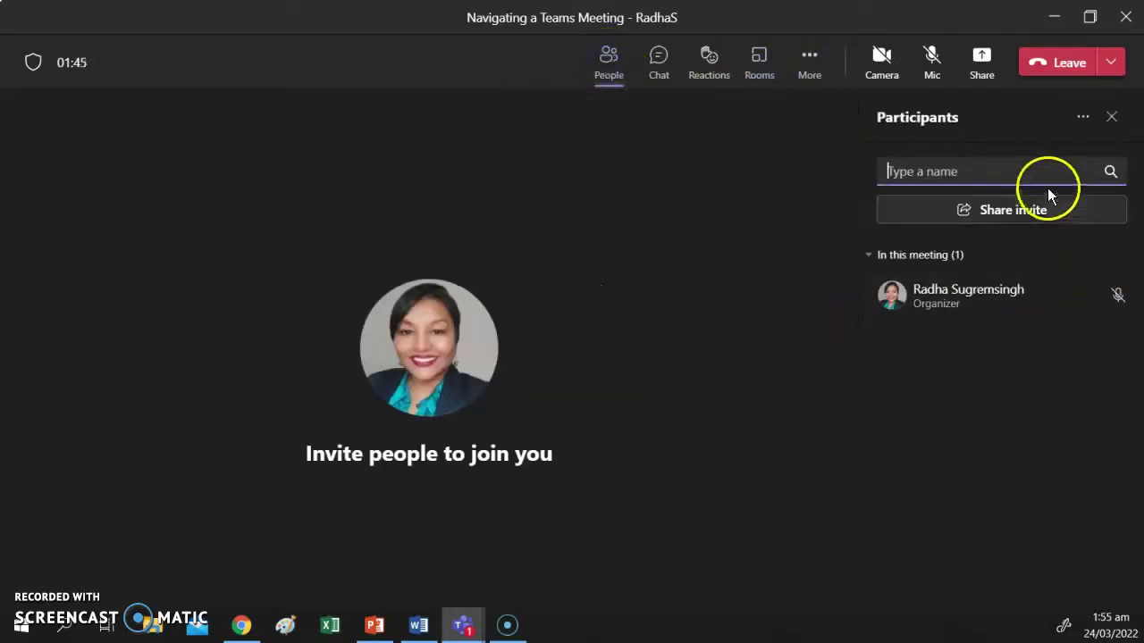
mouse_move(961, 304)
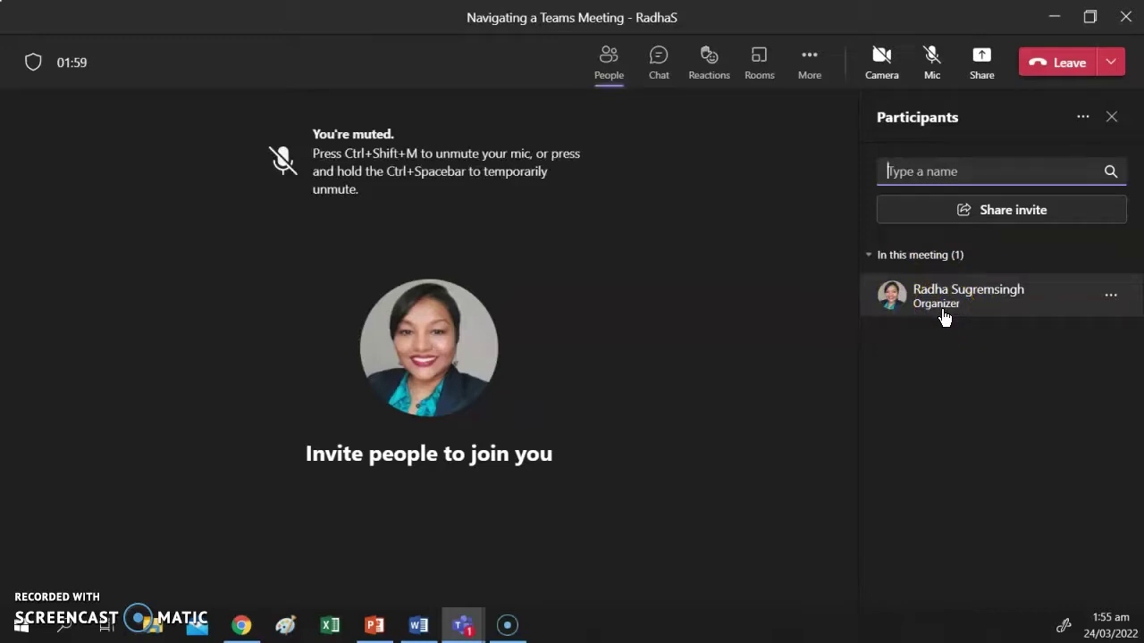
left_click(942, 347)
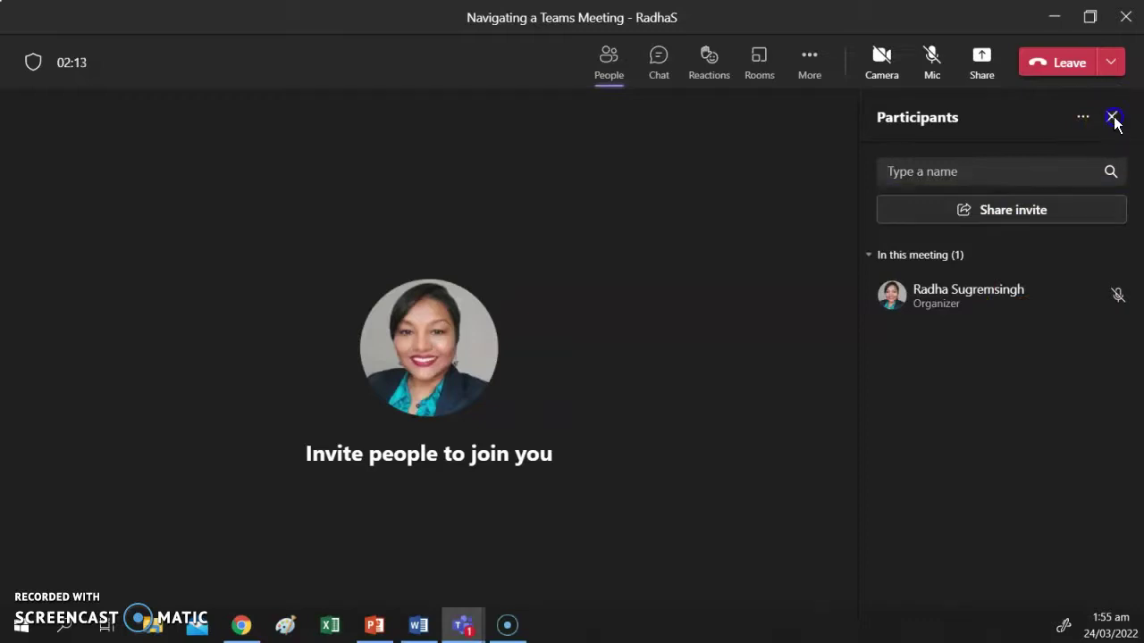
left_click(1113, 121)
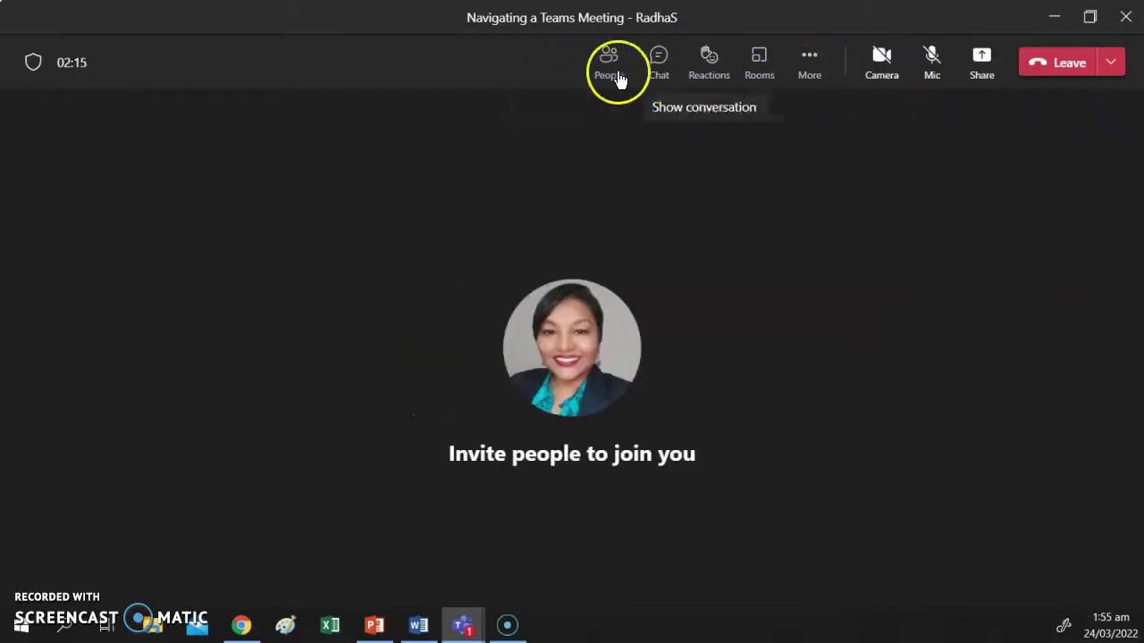
left_click(609, 62)
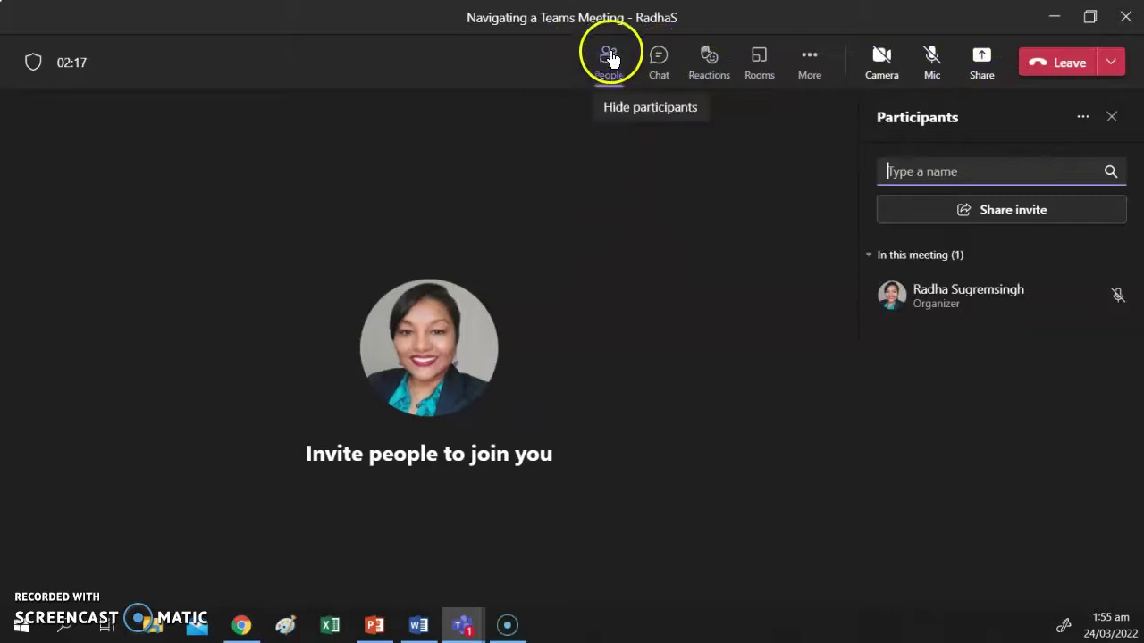
left_click(608, 63)
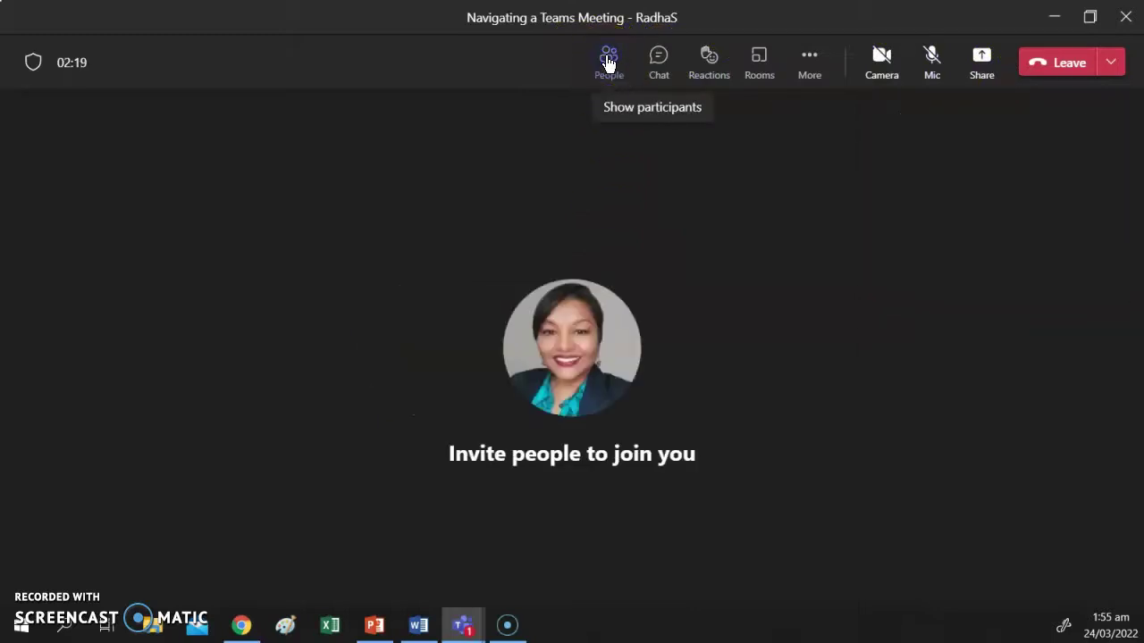
Open the meeting chat and type 'Hello everyone' in the new message box.
left_click(658, 63)
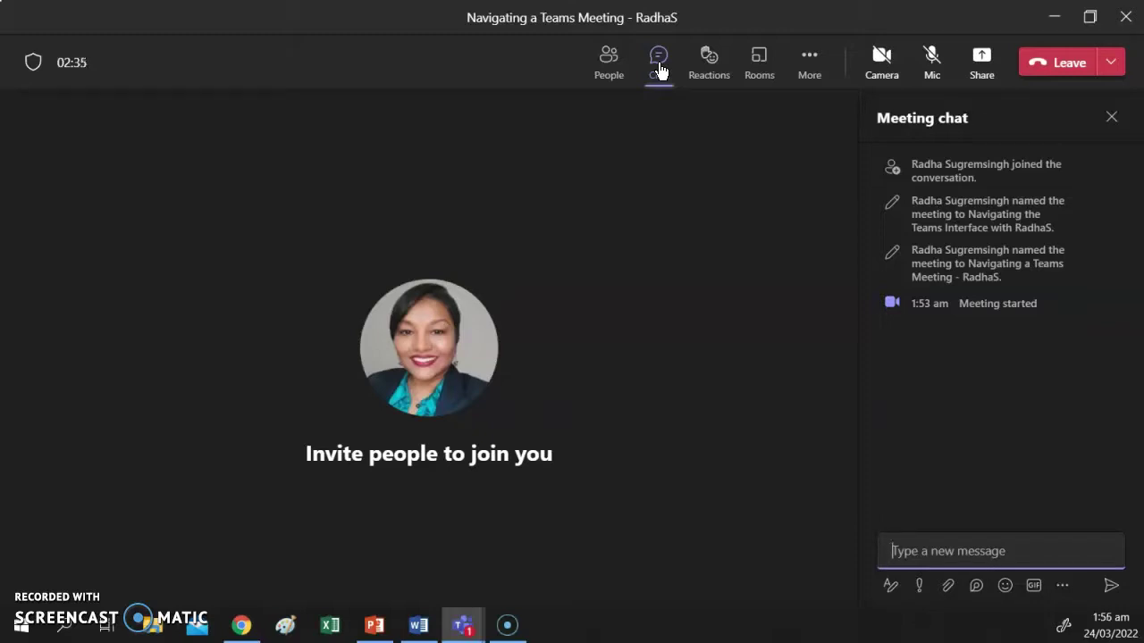
left_click(899, 477)
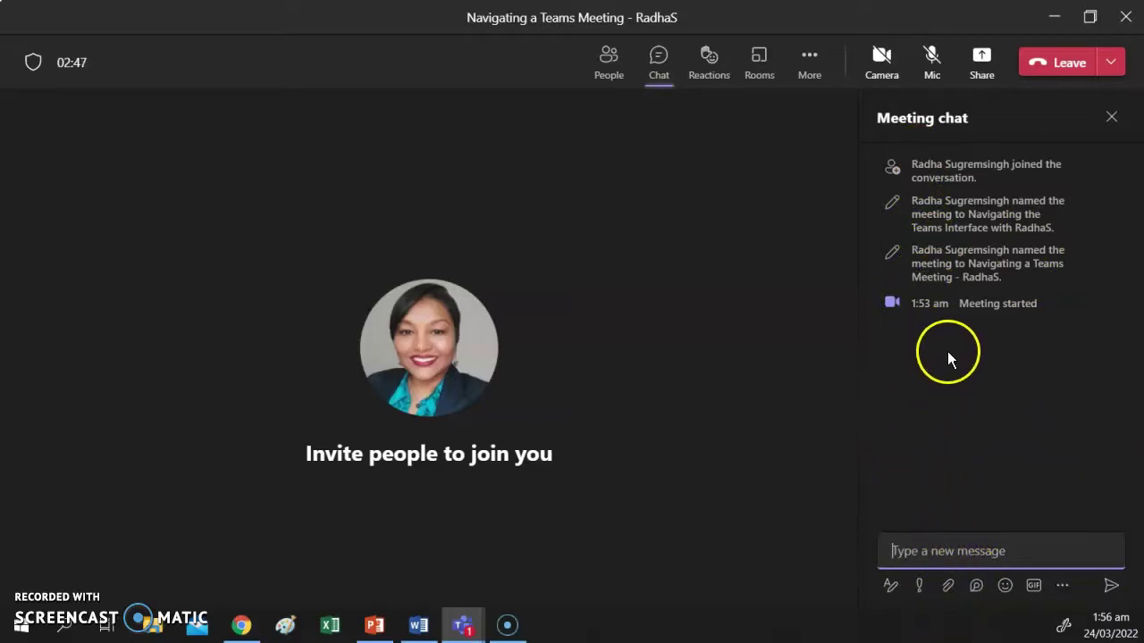
left_click(926, 550)
type("Hello everyone")
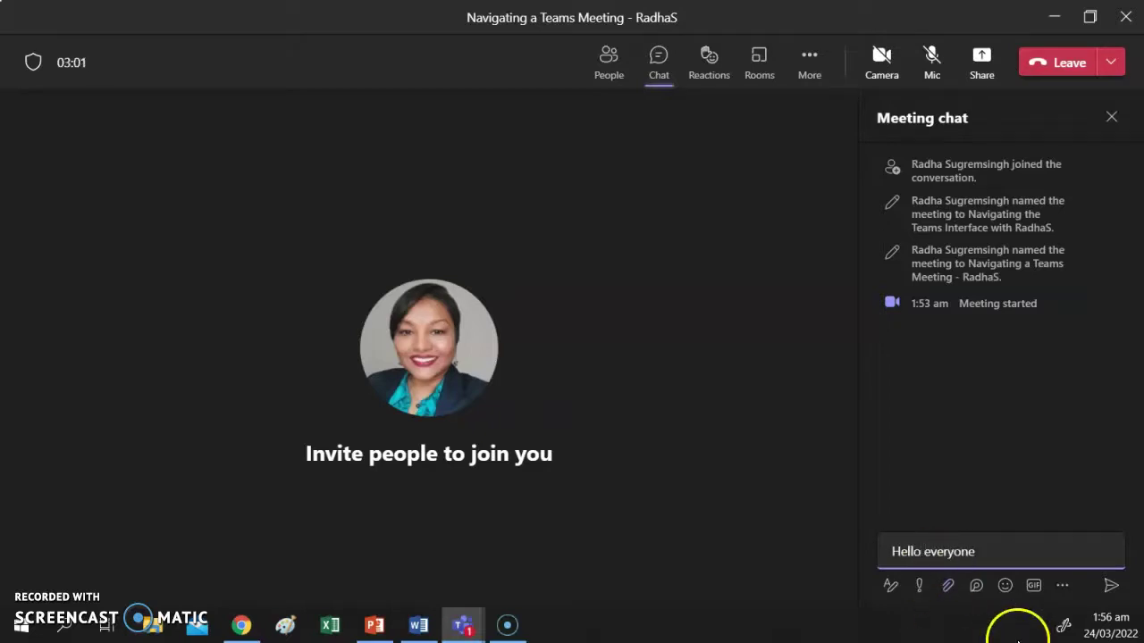
Make 'Hello' bold, italic, underlined and blue in the rich formatting editor.
double_click(906, 550)
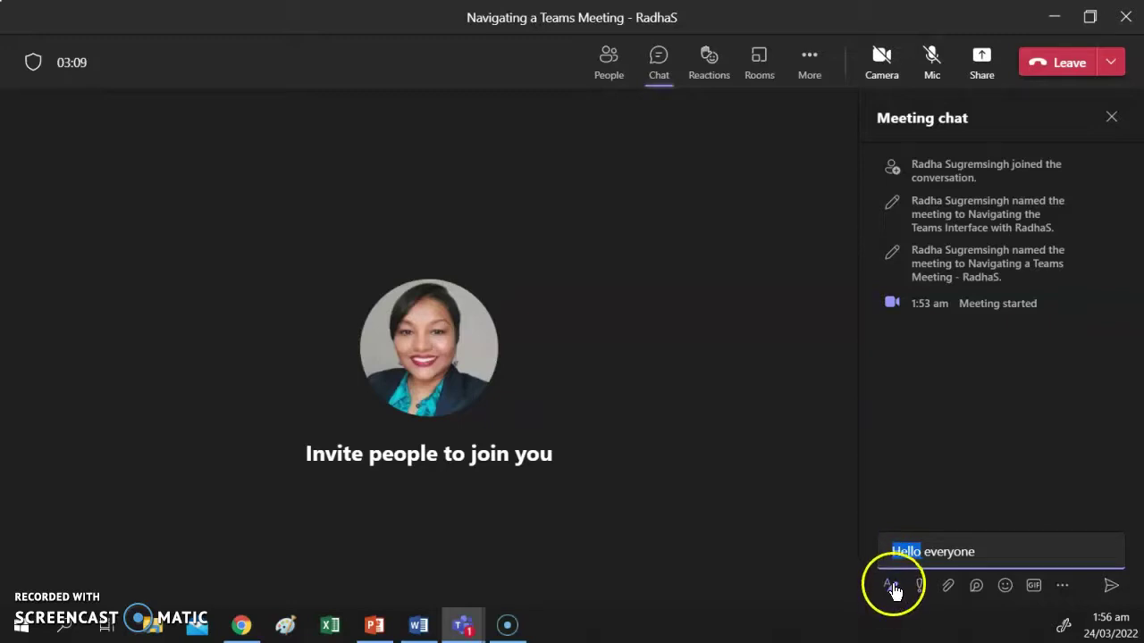
left_click(891, 585)
left_click(897, 460)
left_click(927, 465)
left_click(954, 463)
left_click(1023, 463)
left_click(1020, 463)
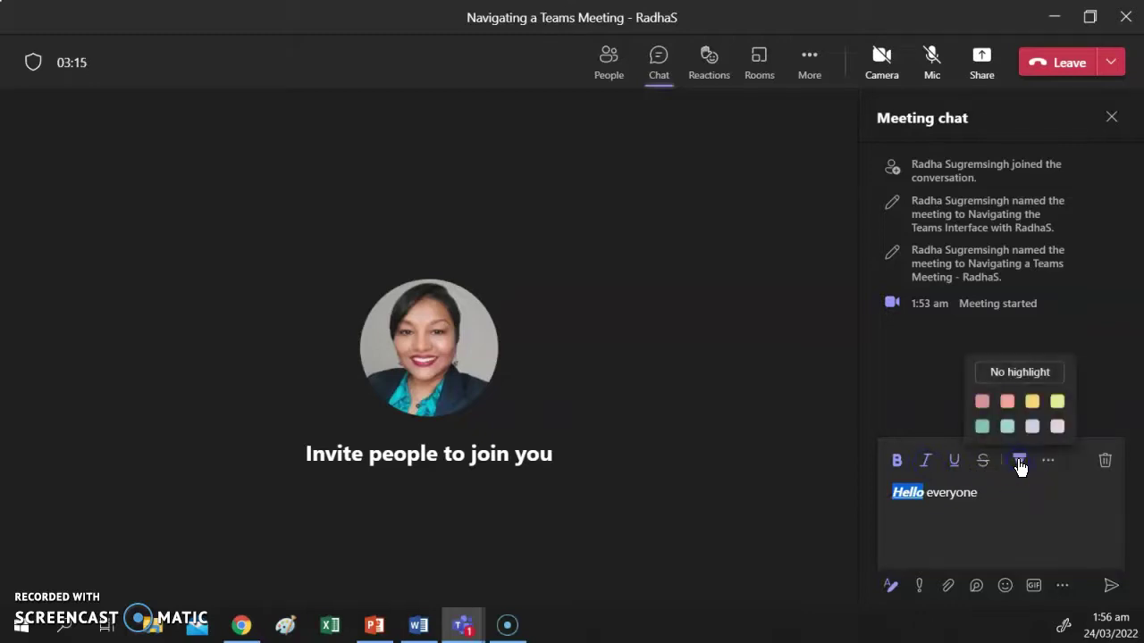
left_click(1045, 465)
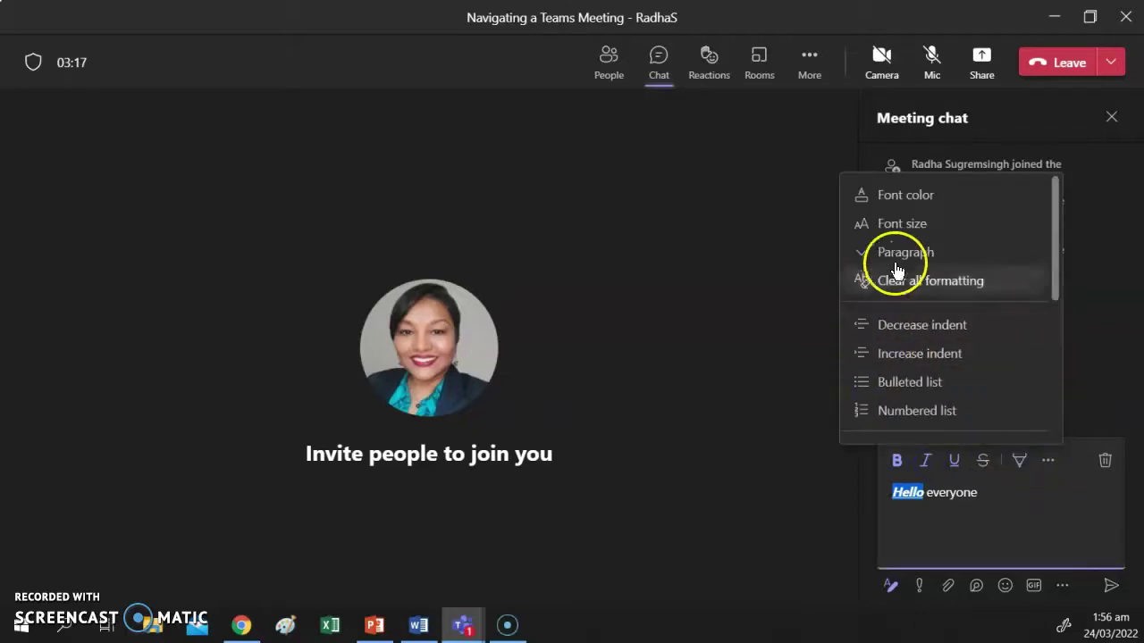
scroll(942, 236, "down", 1)
scroll(983, 243, "up", 1)
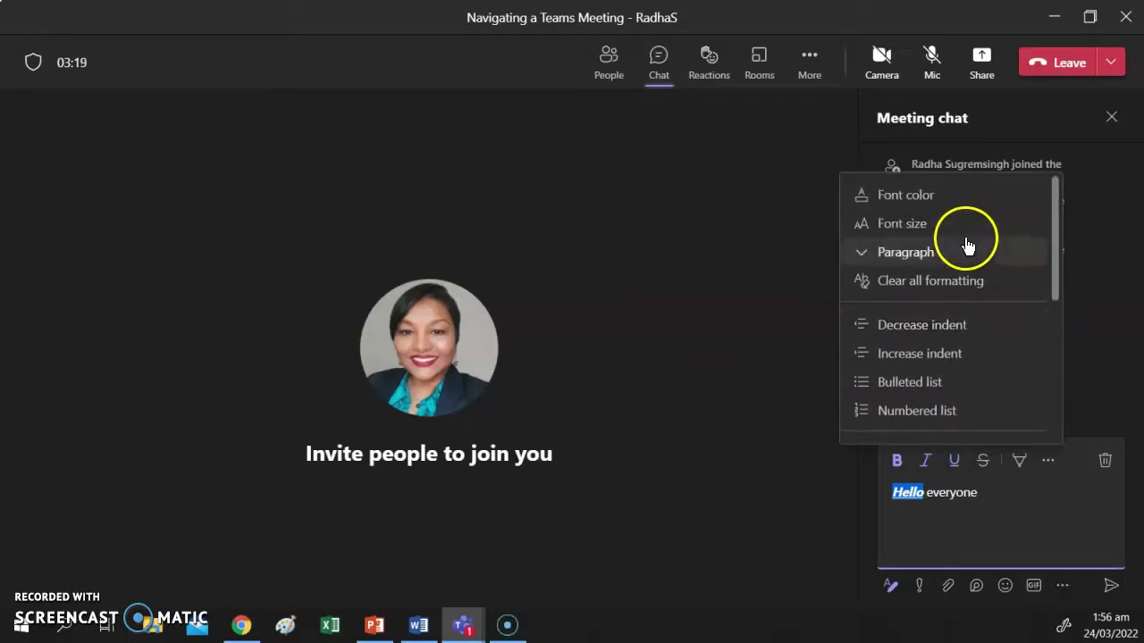
left_click(918, 196)
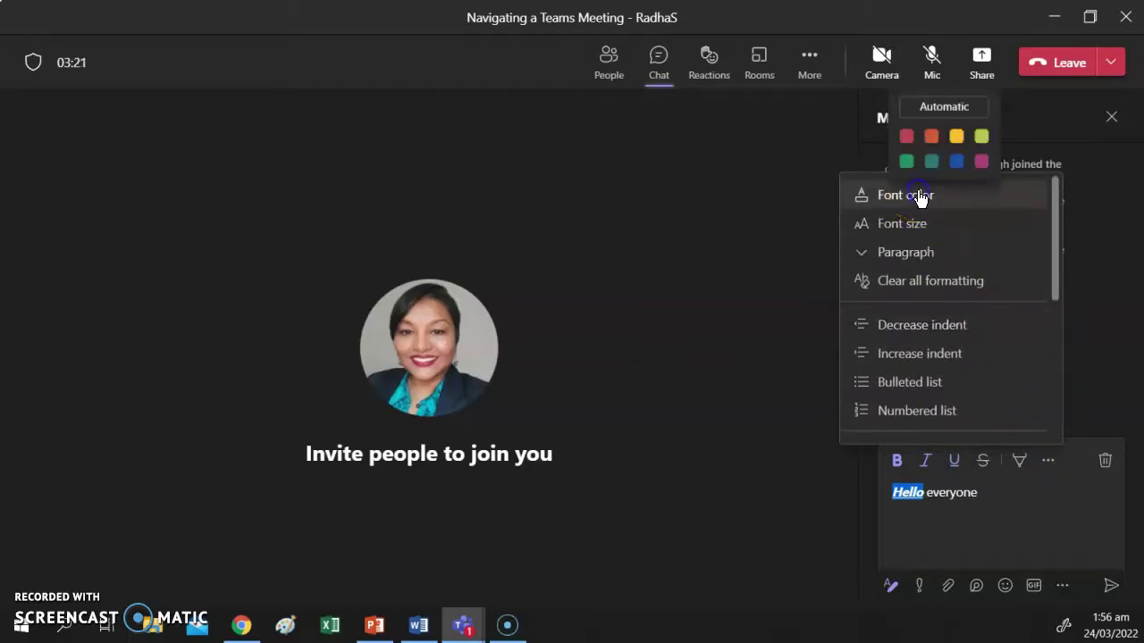
left_click(954, 164)
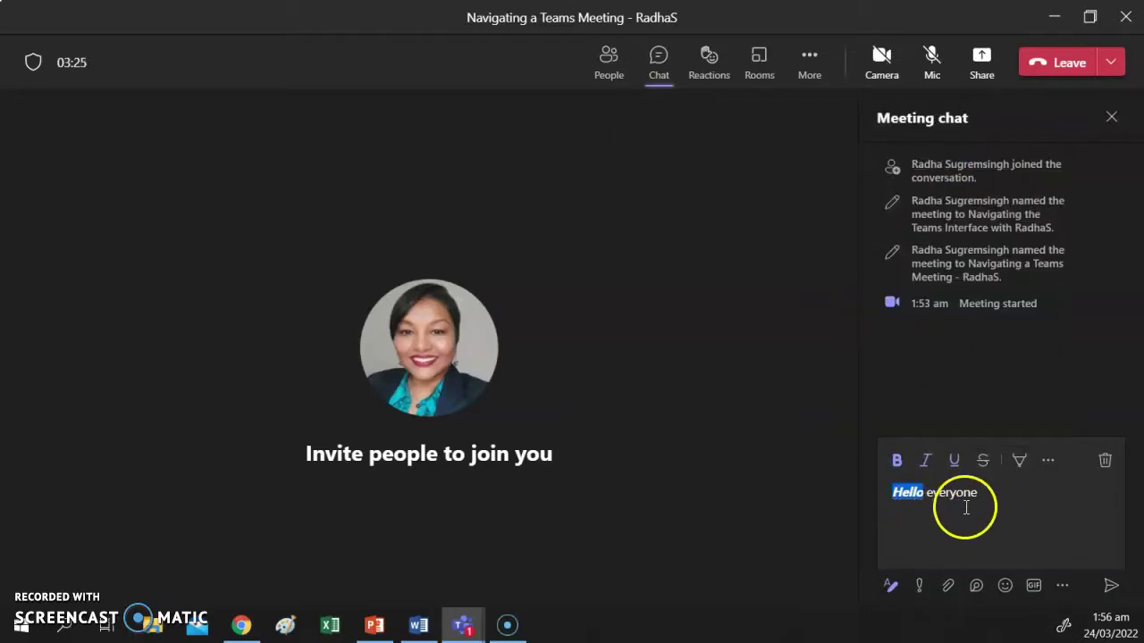
Set the word 'everyone' to Large font size.
double_click(947, 496)
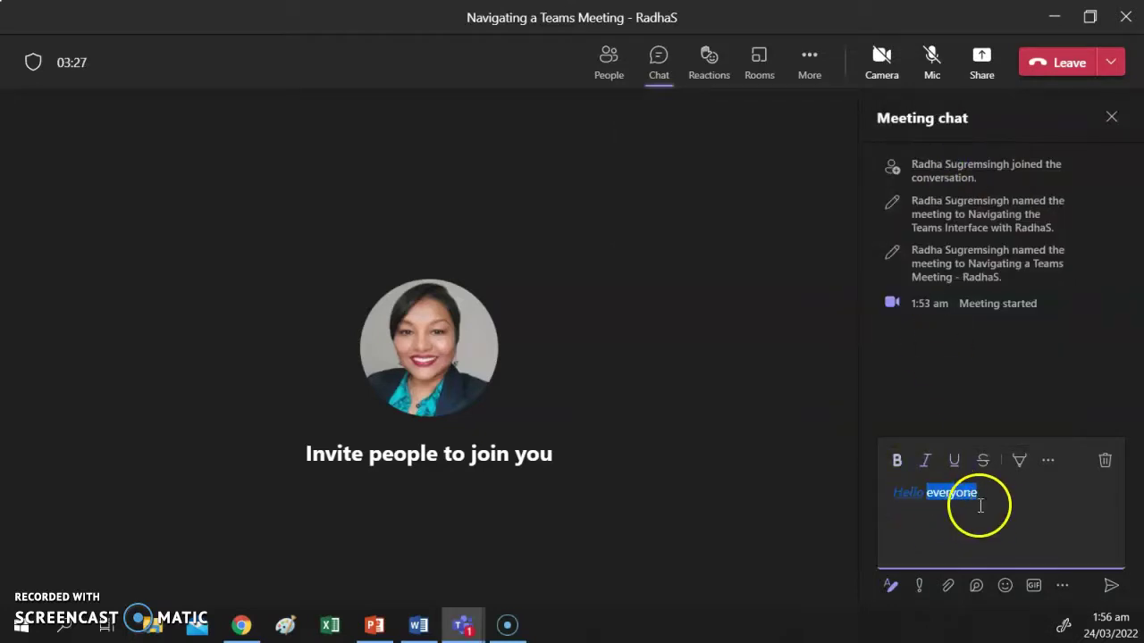
left_click(1048, 460)
left_click(931, 227)
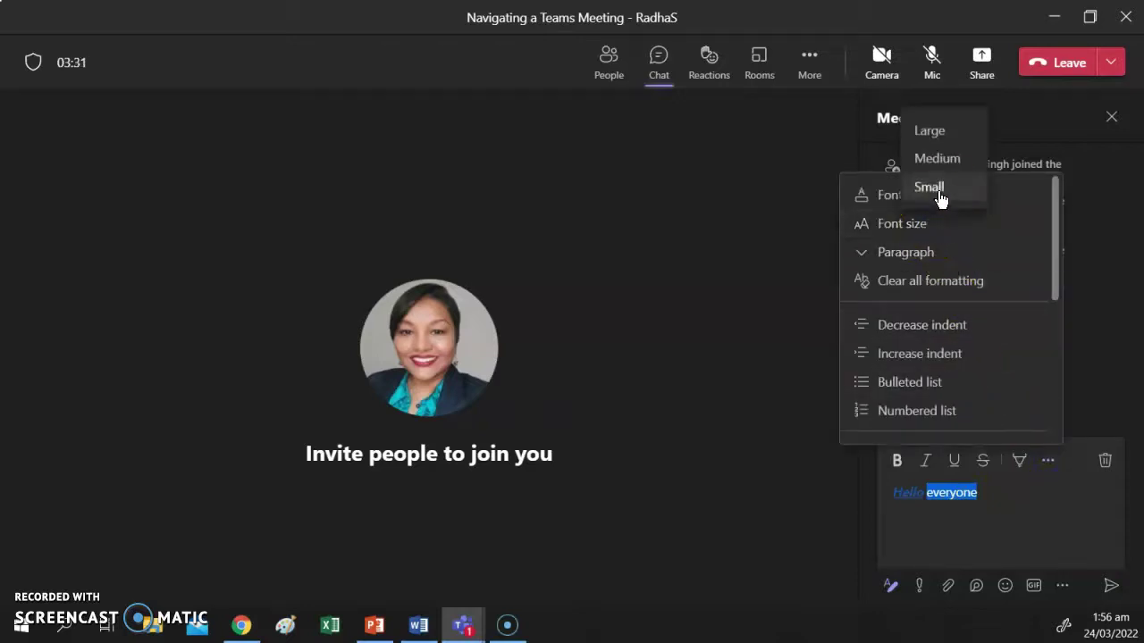
left_click(947, 134)
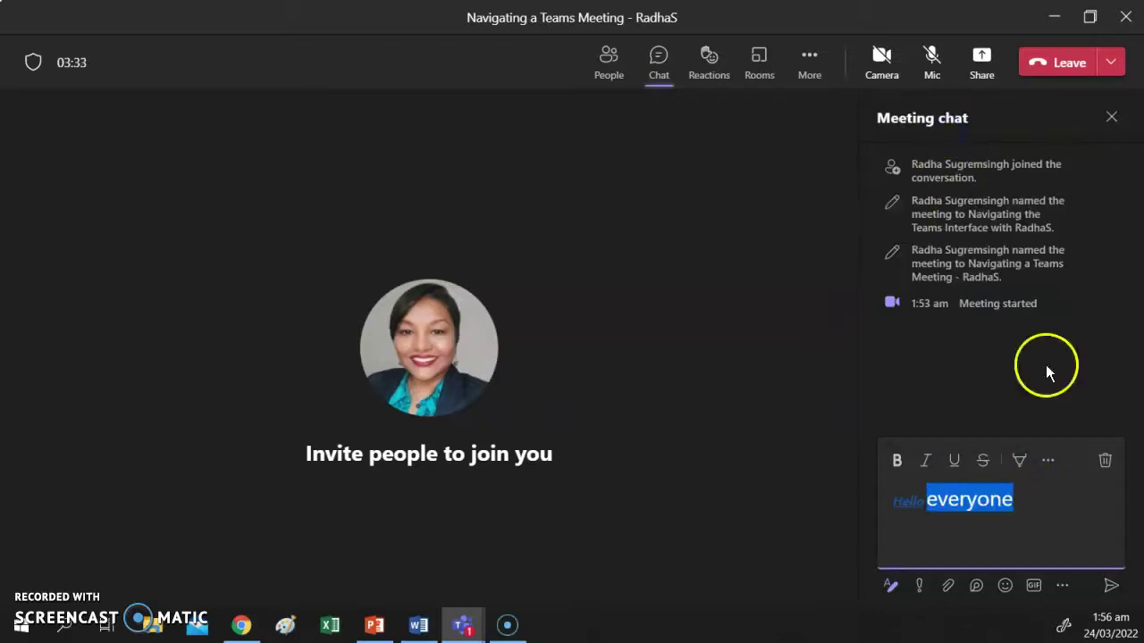
Turn the message into a bulleted list and send it to the meeting chat.
left_click(1047, 460)
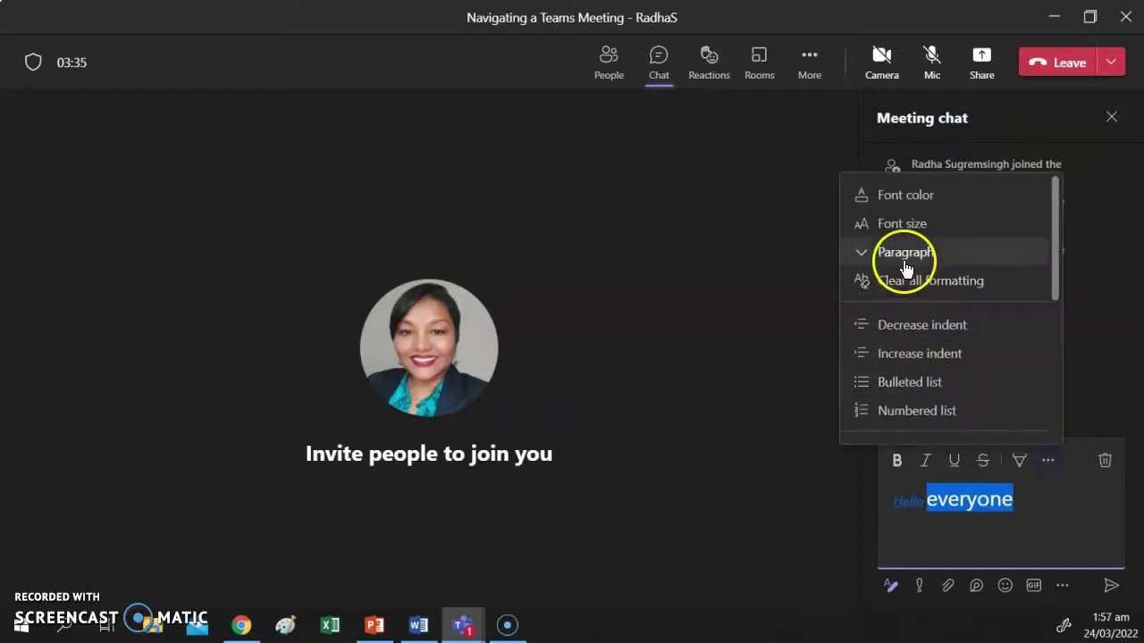
left_click(899, 390)
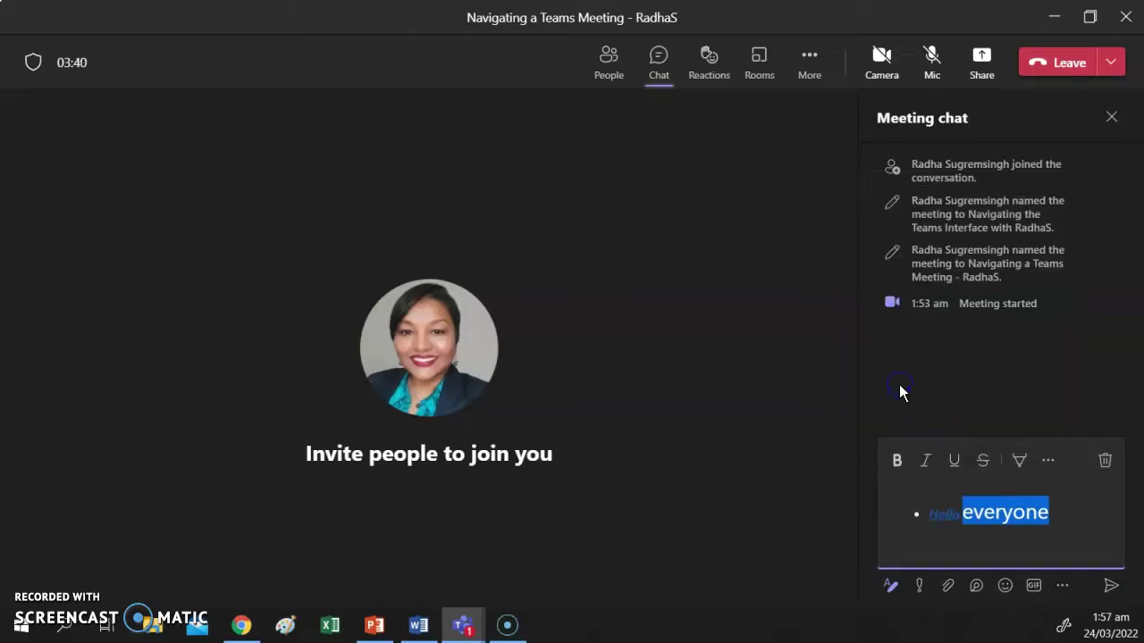
left_click(1110, 588)
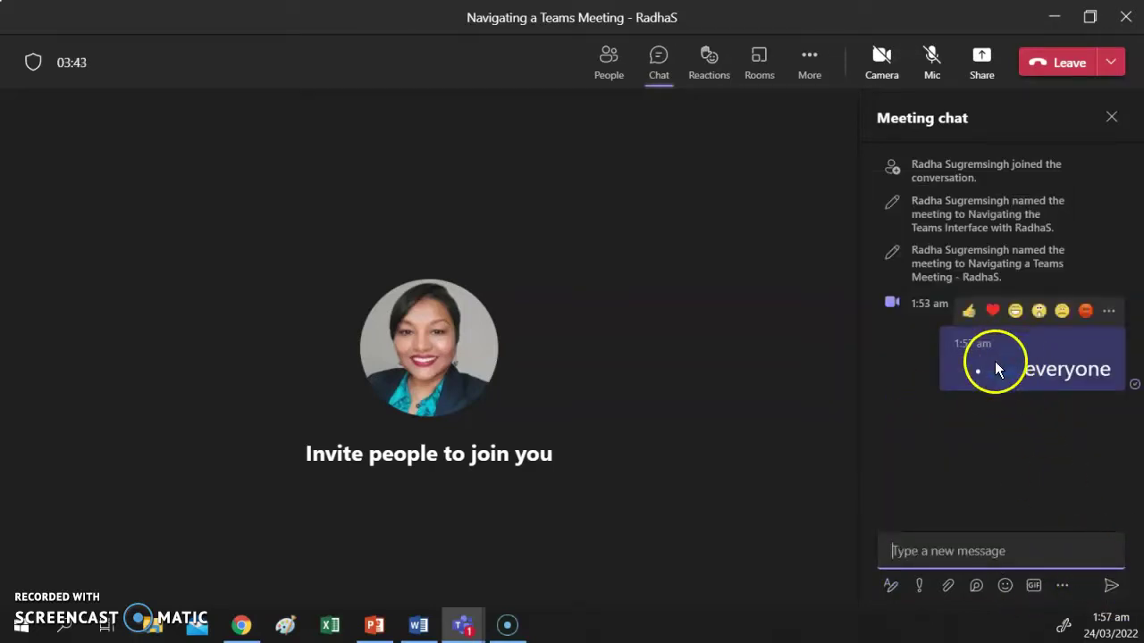
Give the 'Hello everyone' message a thumbs-up Like and check who reacted.
mouse_move(1072, 358)
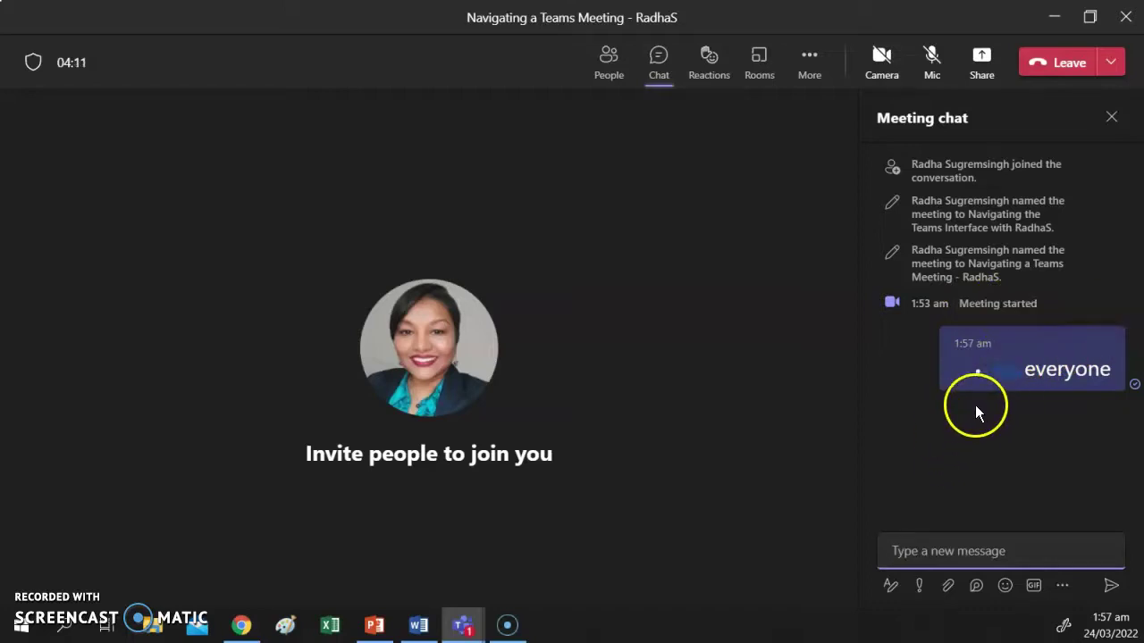
mouse_move(961, 342)
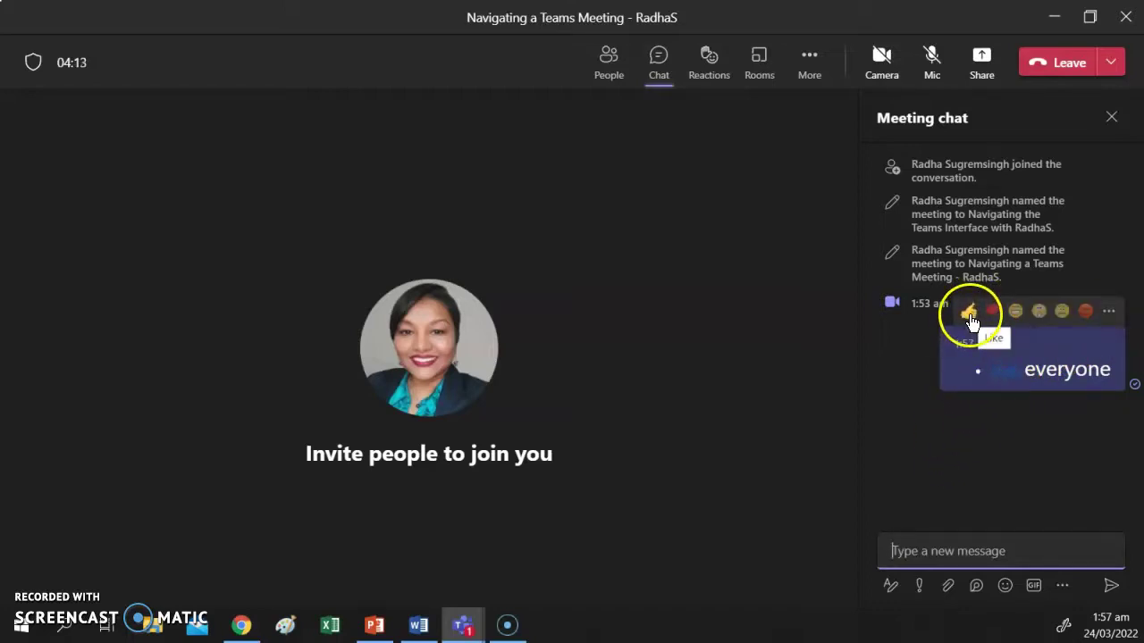
left_click(968, 313)
left_click(1092, 341)
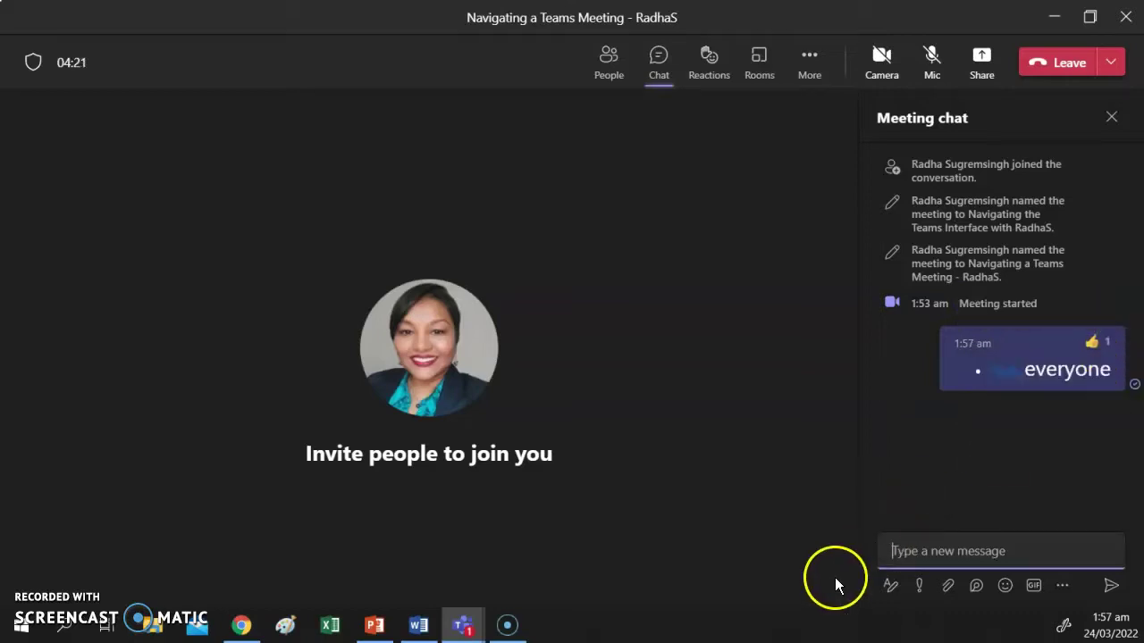
left_click(951, 538)
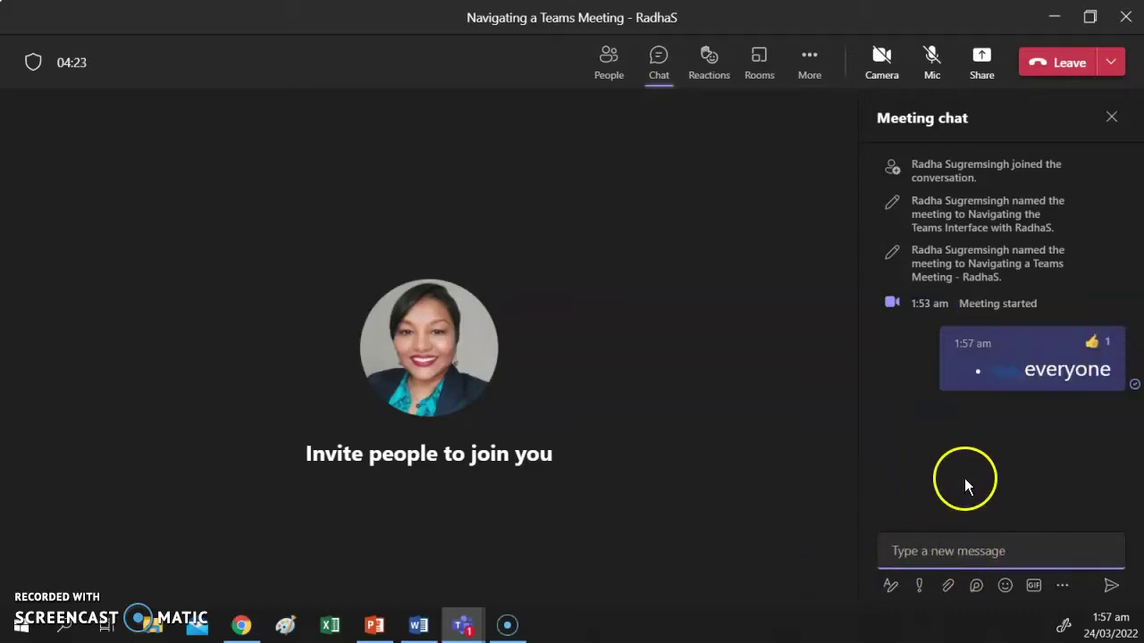